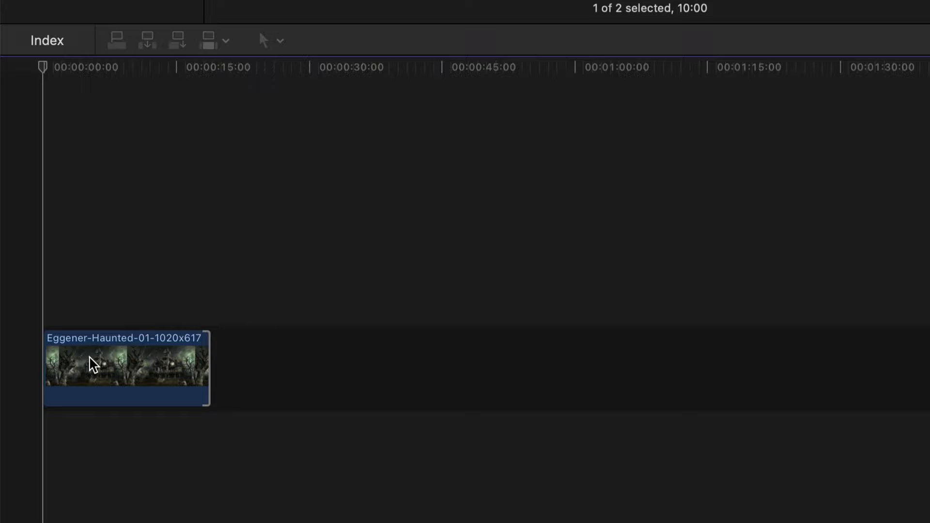
Select the haunted-house clip in the timeline and return the playhead to the start of the project.
click(91, 364)
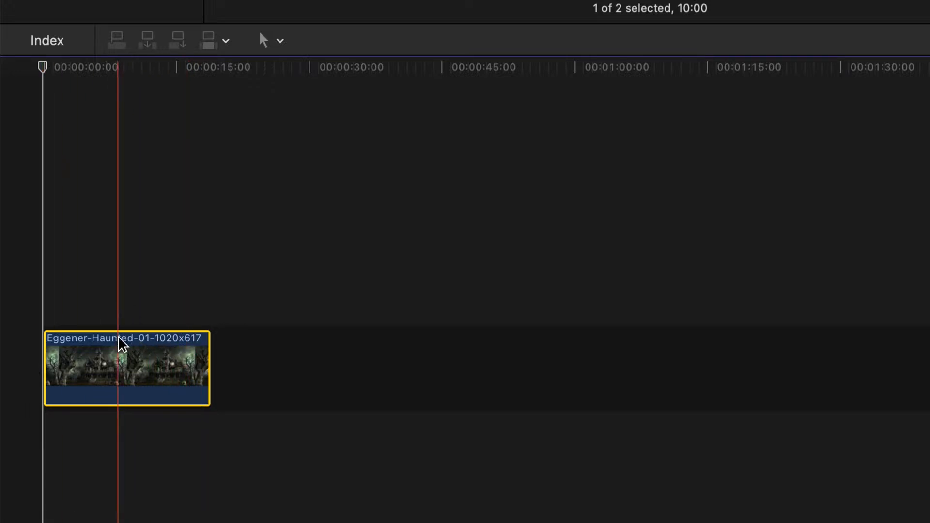
click(173, 70)
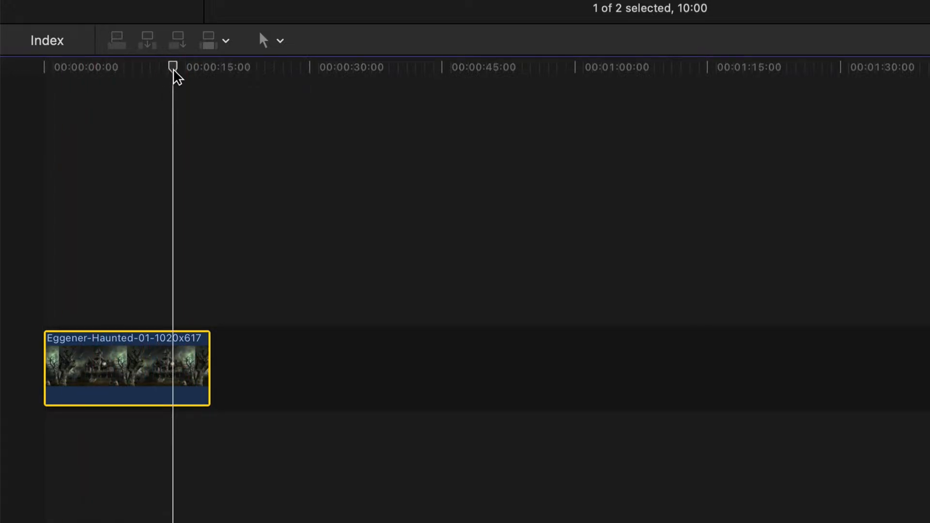
drag(175, 69, 39, 70)
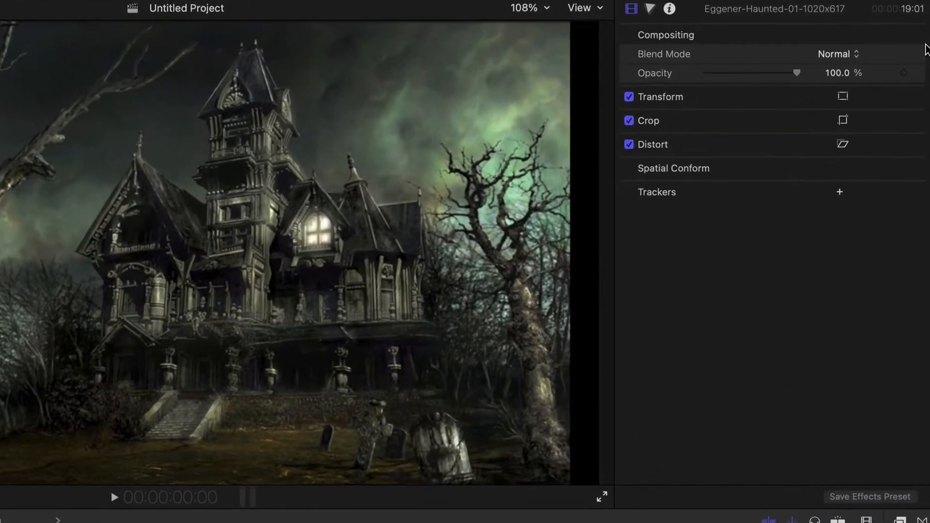
Look through the selected clip's inspector pages, including its file information, and return to the video settings.
mouse_move(916, 72)
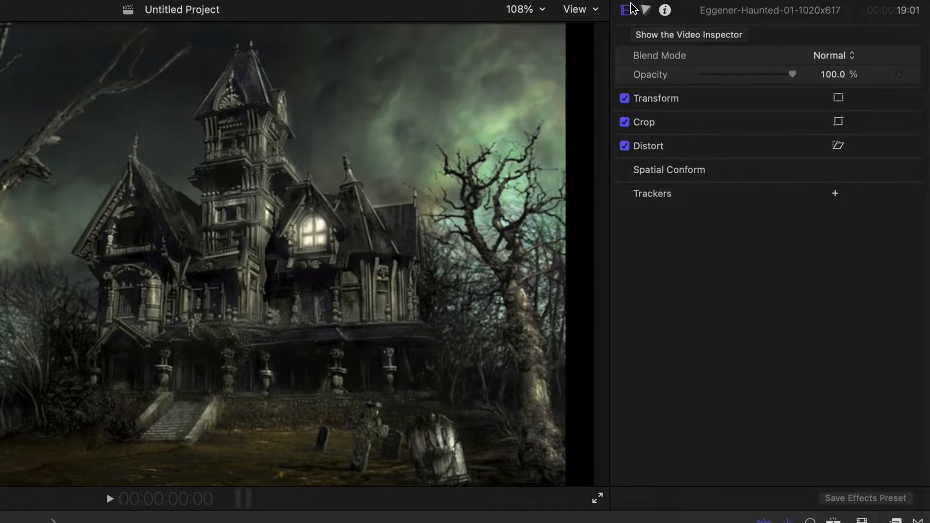
click(646, 10)
click(663, 11)
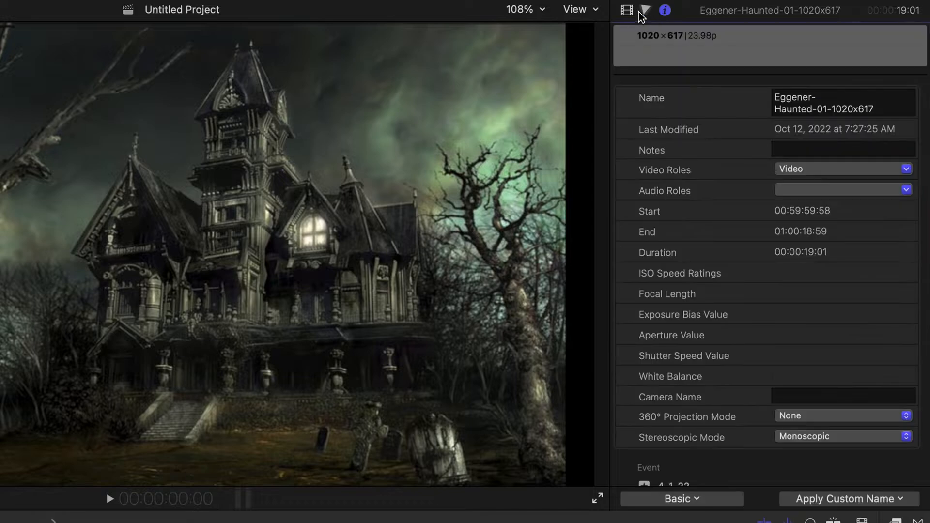
click(627, 11)
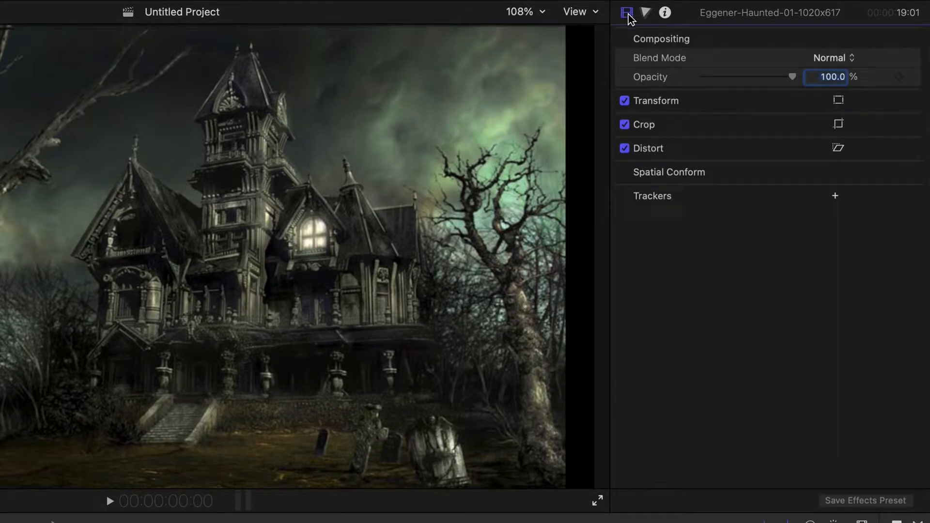
Expand the clip's Transform settings to reveal the position, rotation, scale and anchor parameters.
mouse_move(900, 104)
click(913, 103)
click(915, 104)
click(914, 102)
click(896, 103)
click(895, 101)
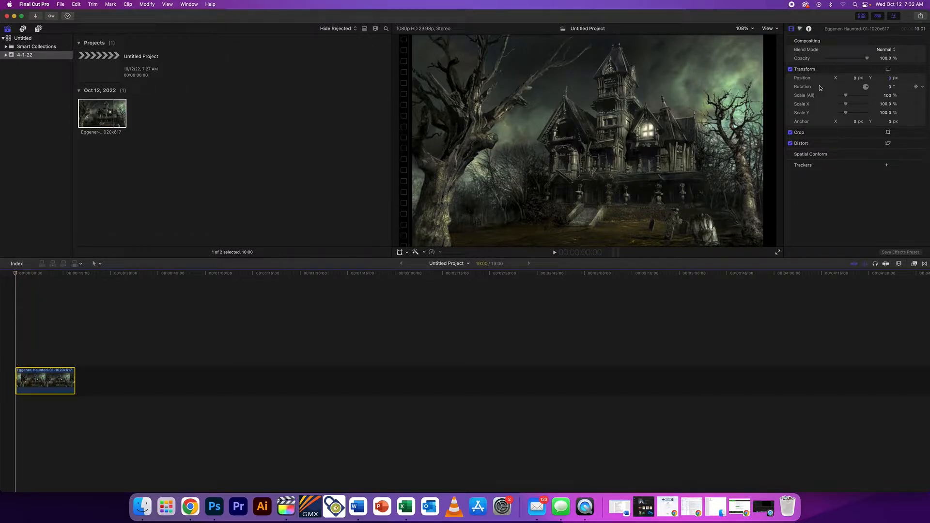
Scale the clip to 184%, position it at X -312.2 px and Y -393.0 px, and preview the framing.
drag(847, 96, 857, 97)
key(super+z)
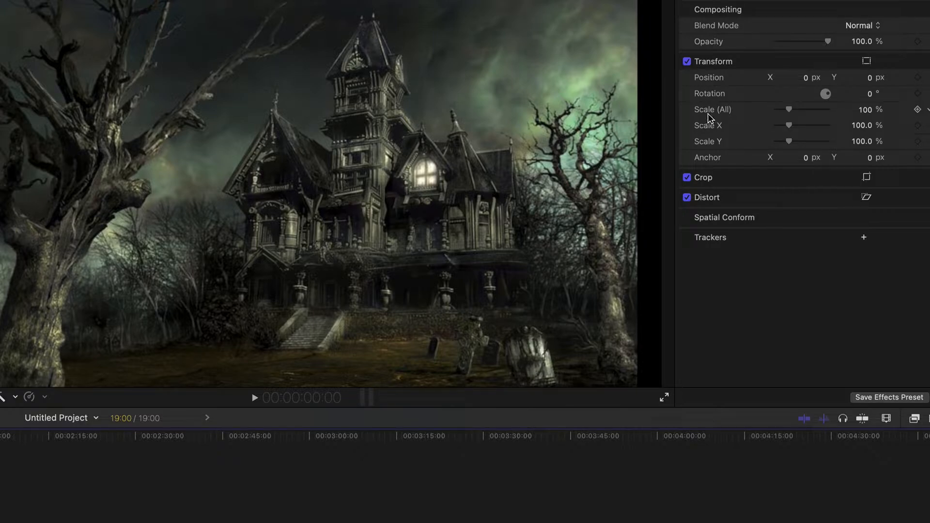
drag(790, 115, 800, 112)
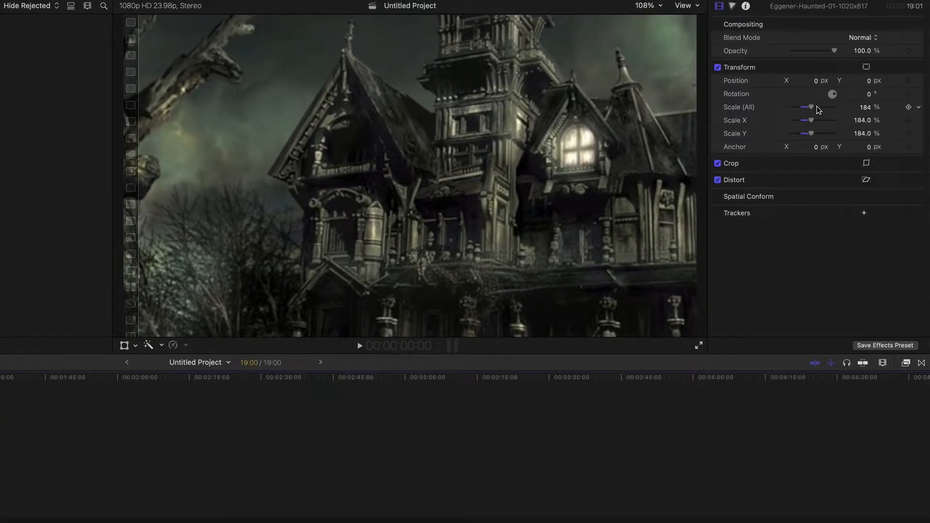
drag(816, 80, 815, 80)
drag(874, 82, 868, 80)
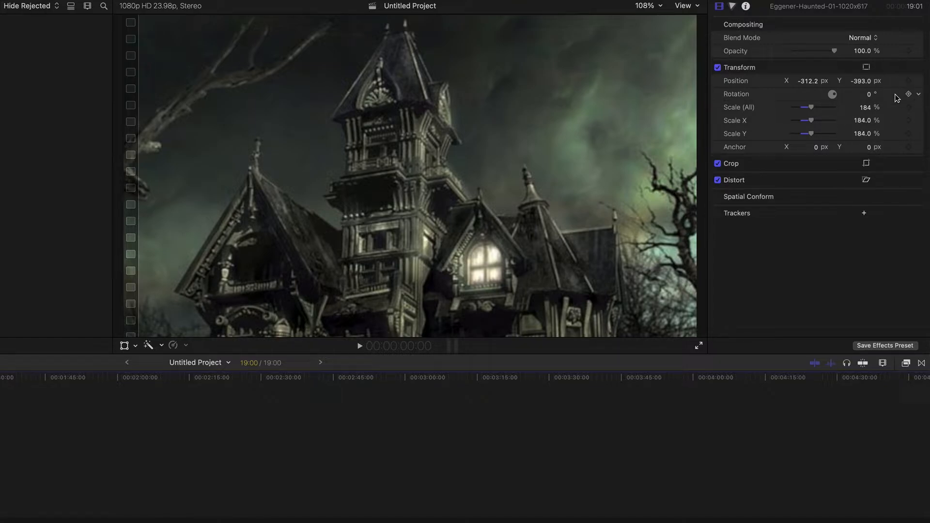
key(space)
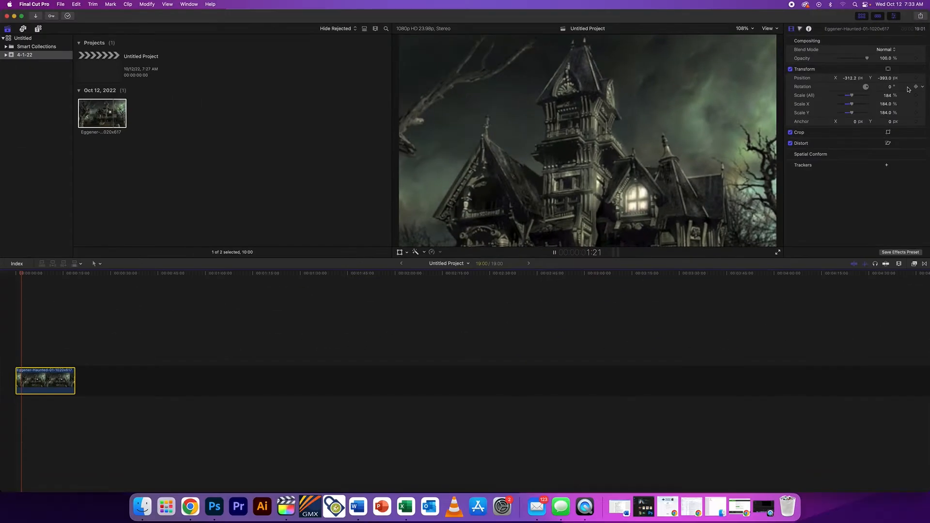
key(space)
Add keyframes for Position and Scale (All) at the very start of the clip.
drag(25, 274, 16, 273)
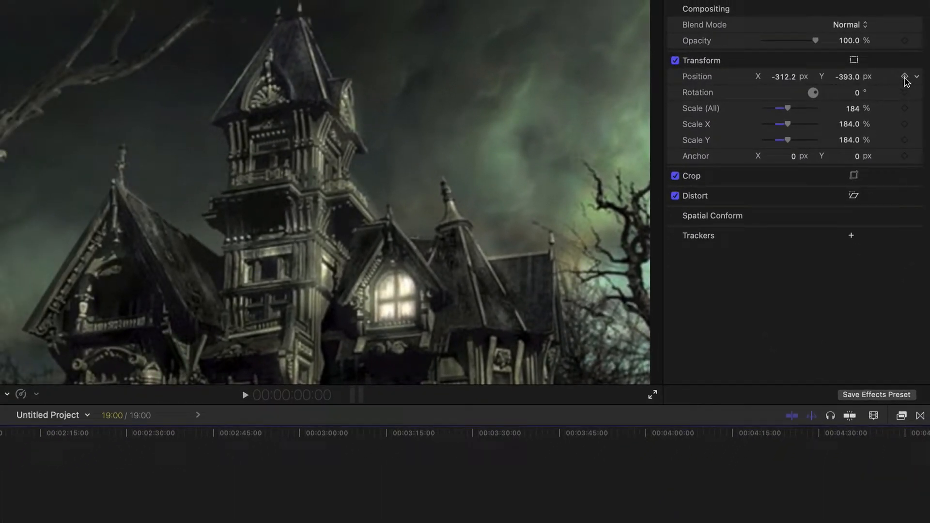
click(905, 76)
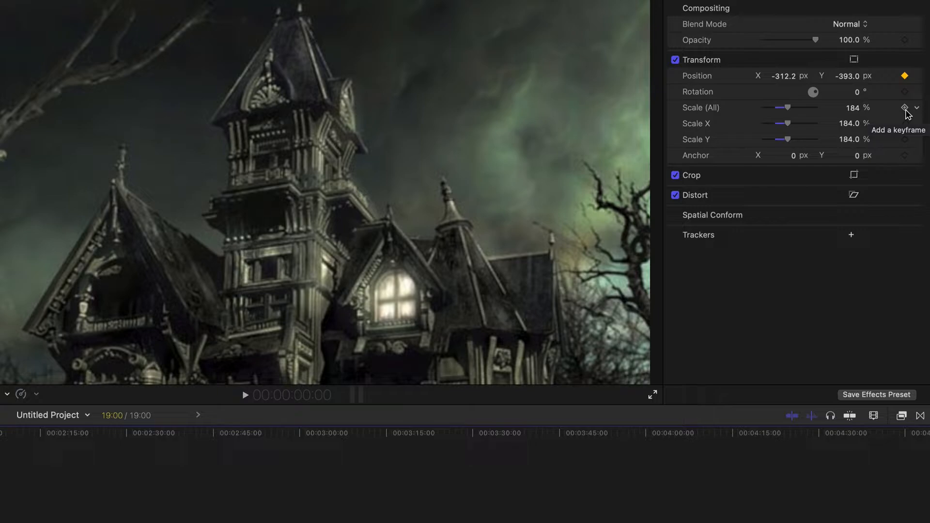
click(904, 108)
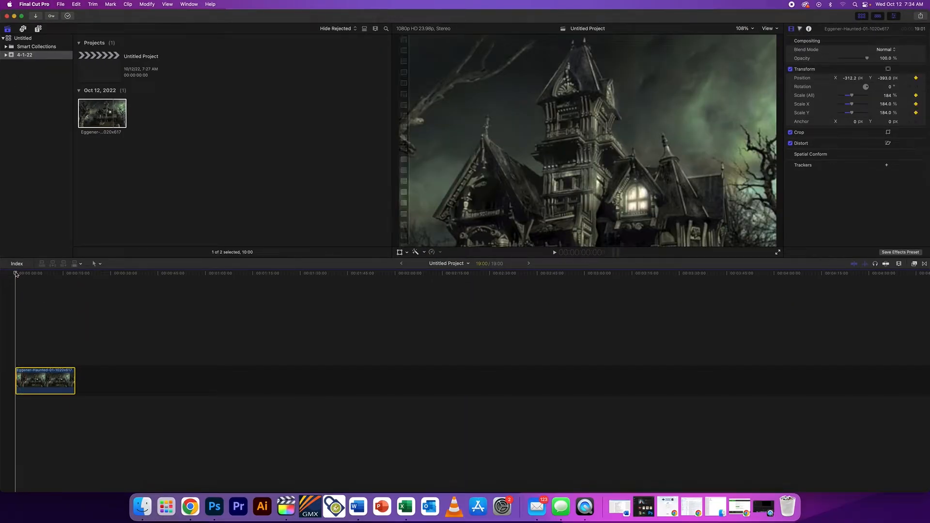
At 18:17, set the clip's Scale (All) to 120% and its position to X -87.2 px, Y -70.8 px.
drag(16, 275, 69, 274)
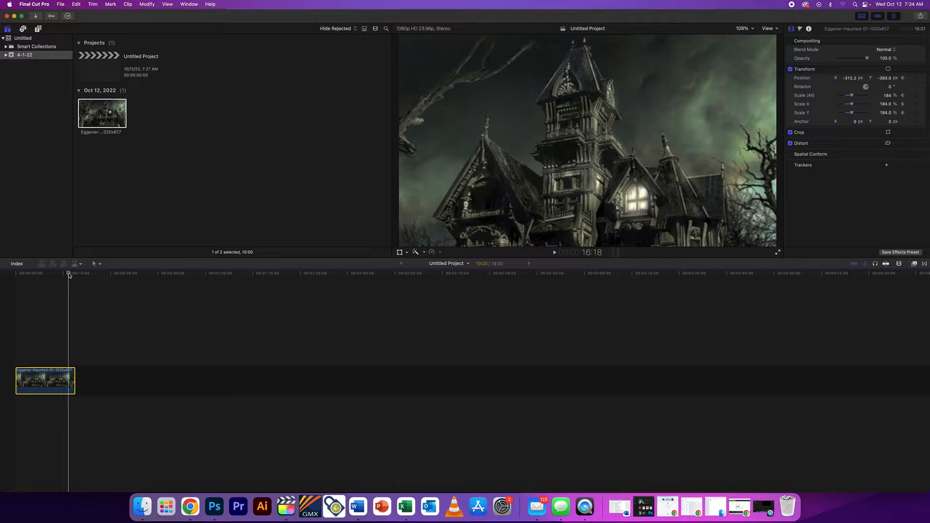
drag(69, 275, 75, 274)
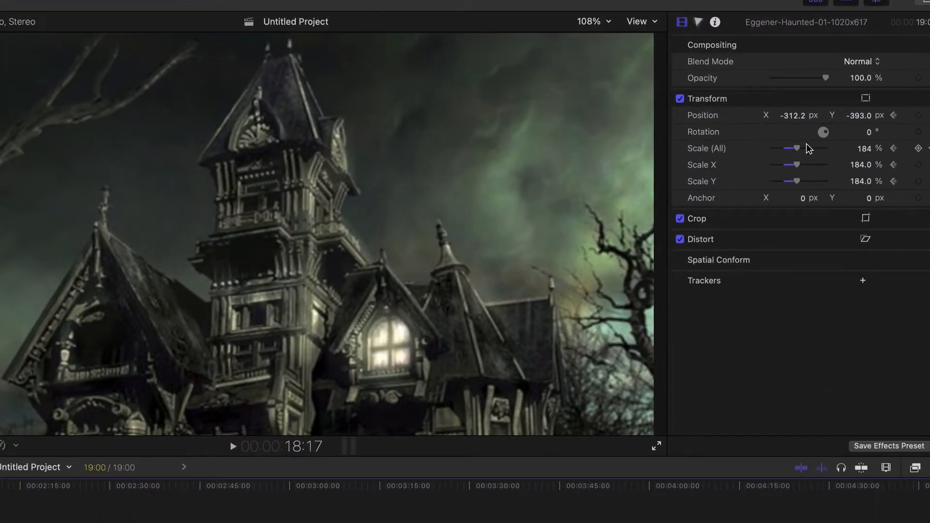
drag(797, 149, 788, 149)
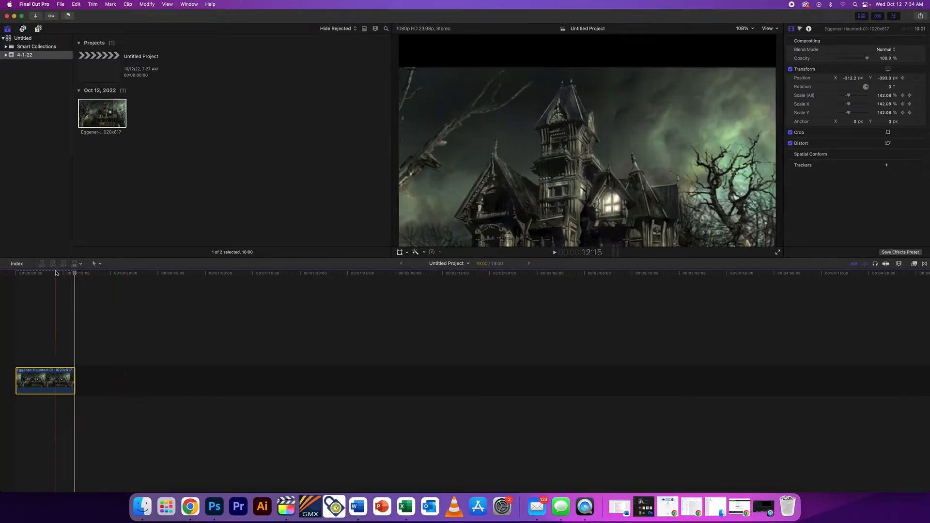
mouse_move(74, 273)
mouse_down()
mouse_move(16, 275)
mouse_move(63, 277)
mouse_up()
drag(73, 277, 75, 278)
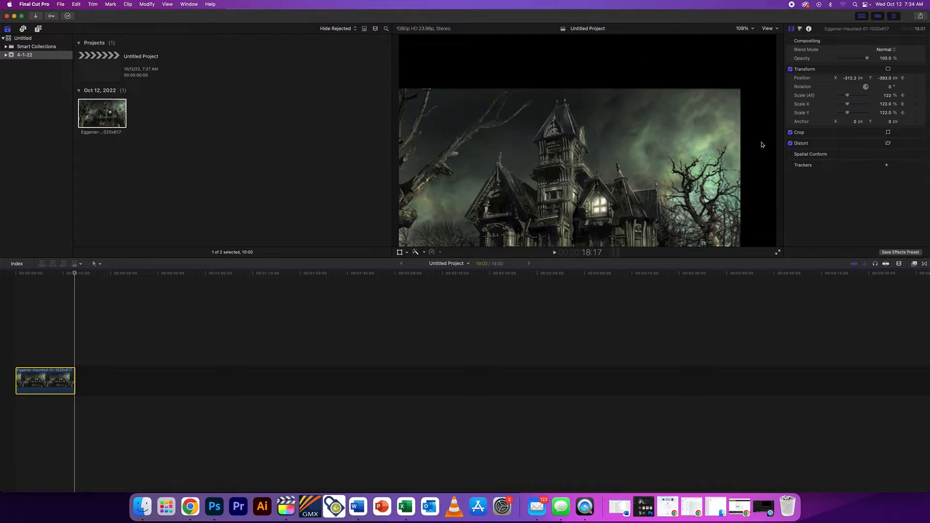
key(super+z)
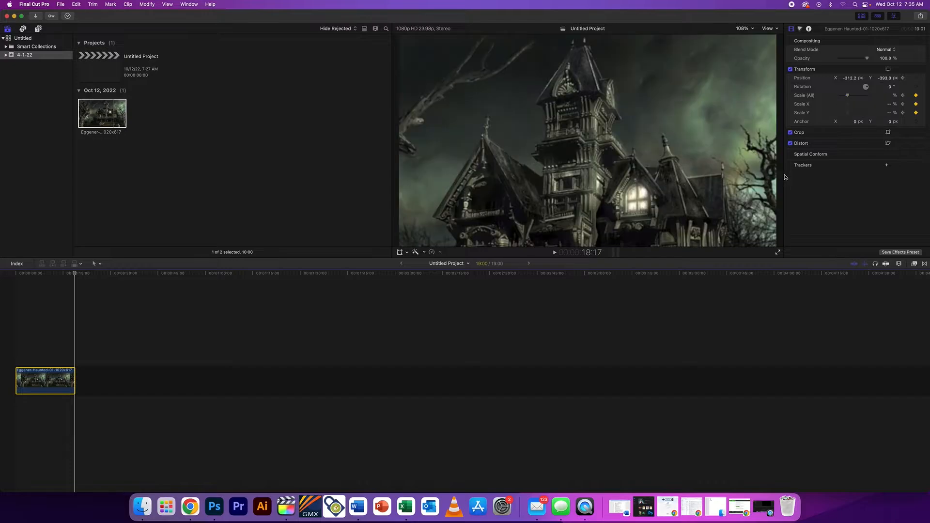
drag(847, 96, 848, 95)
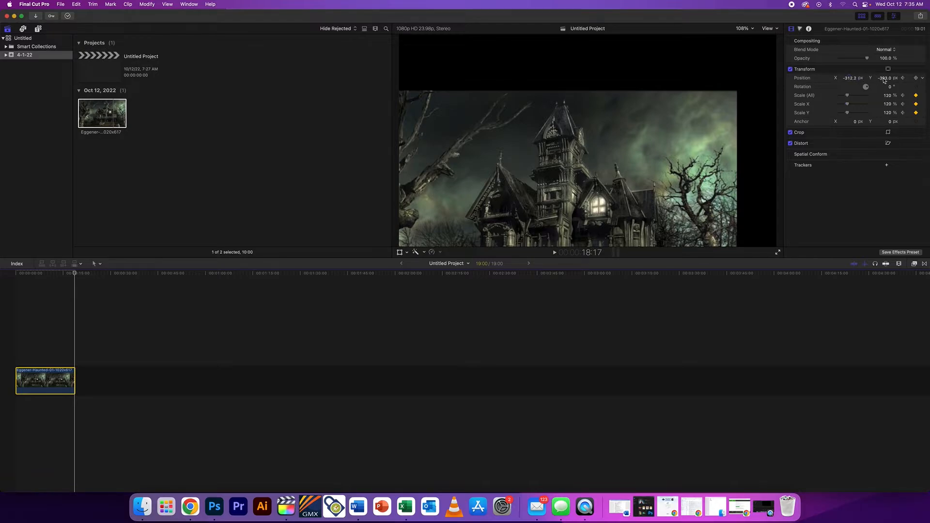
drag(884, 78, 851, 78)
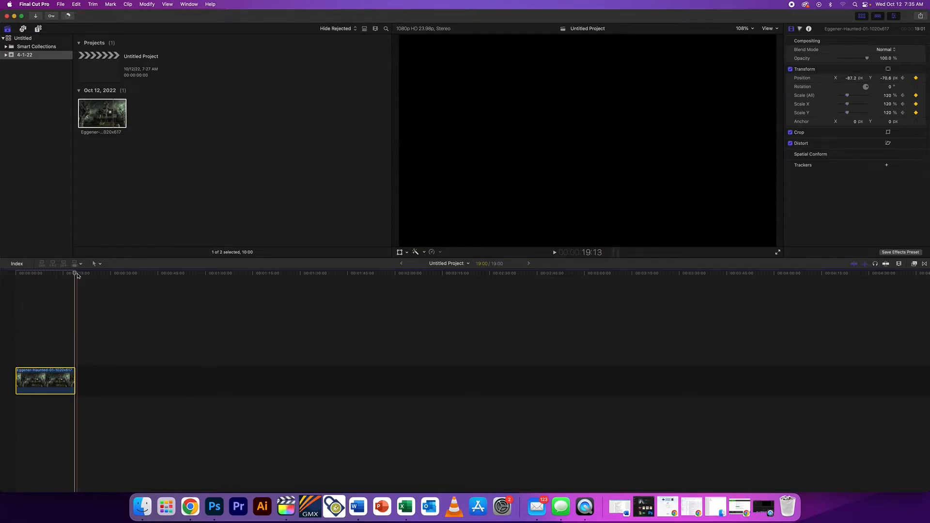
Play the zoom-out animation from the start of the clip.
click(16, 274)
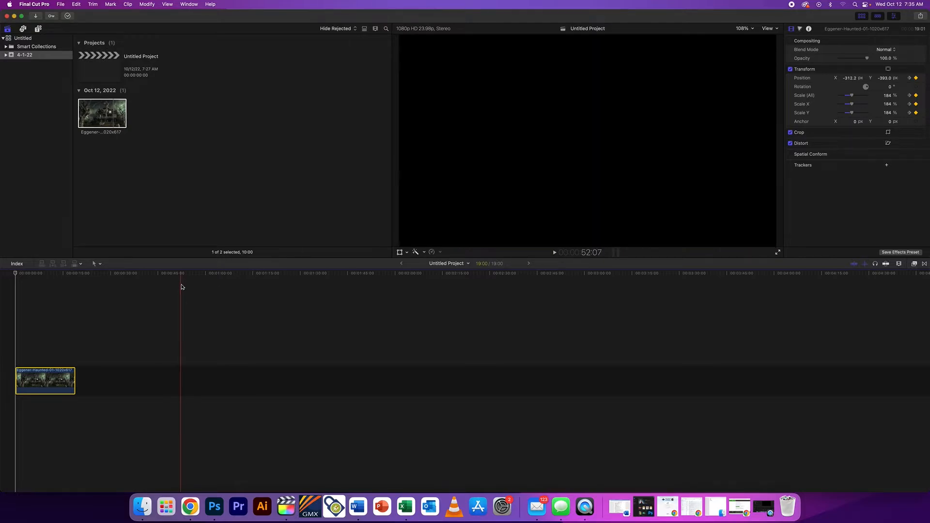
key(space)
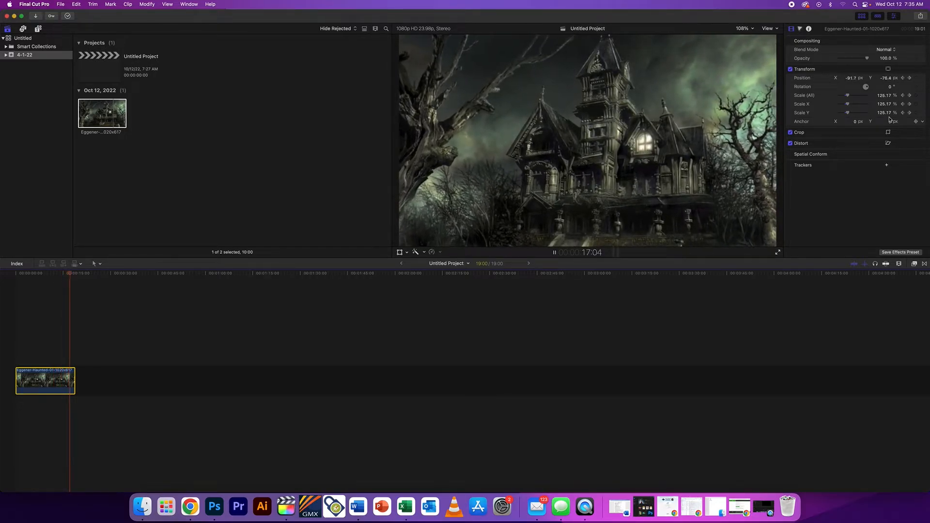
Undo all the zoom-out changes, including the keyframes, scale and position of the clip.
key(super+z)
key(super+z)
key(super+z)
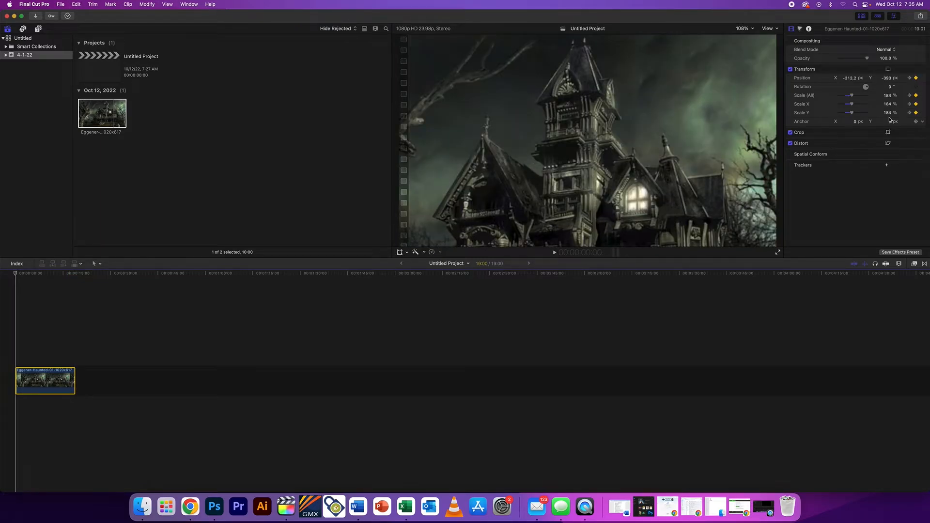
key(super+z)
key(super+z)
key(super+z)
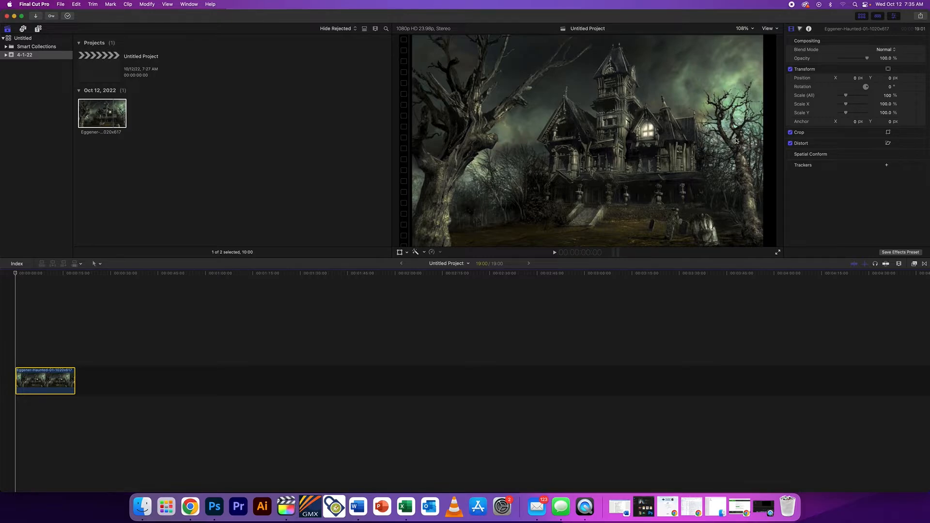
Scale the clip to 115% at its start and add keyframes for Position and Scale (All) there.
drag(847, 98, 847, 97)
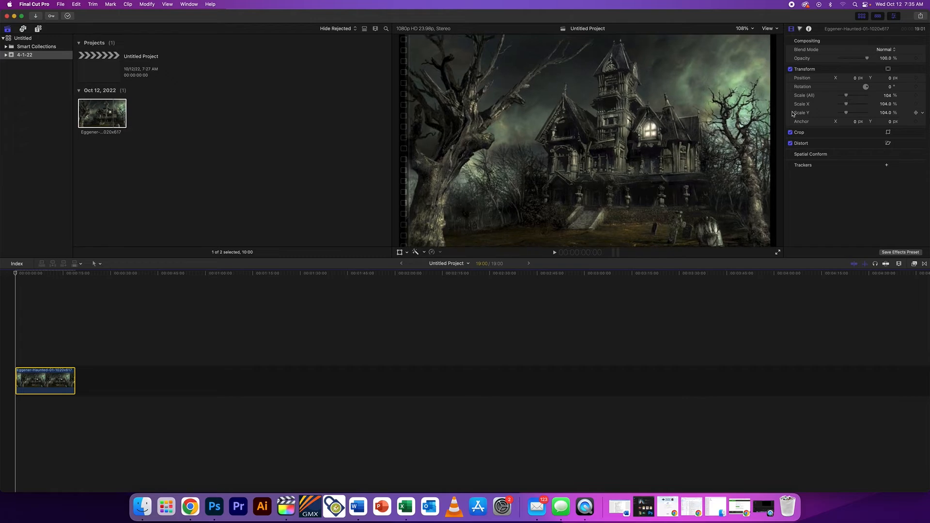
drag(847, 97, 848, 97)
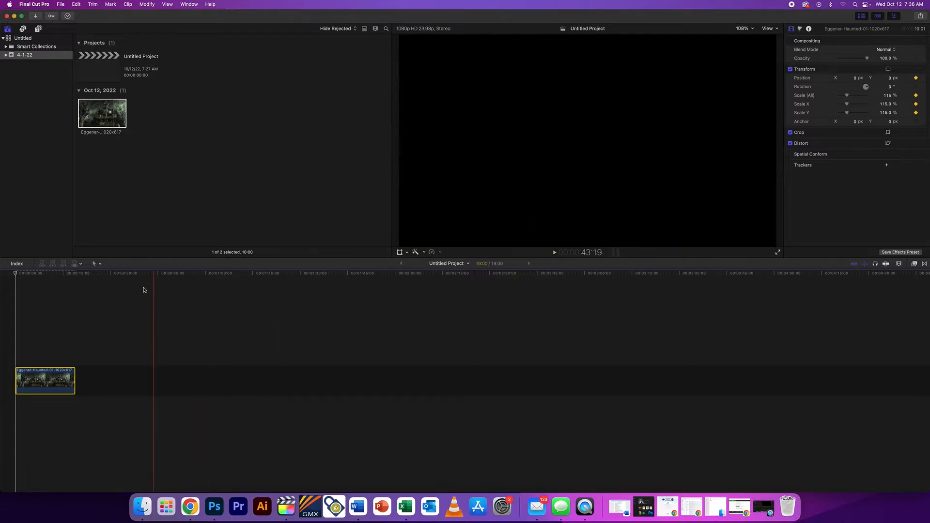
At 18:17, set Scale (All) to 400% and the position to X -1203.6 px, Y -279.0 px, centring the lit window.
drag(51, 276, 74, 276)
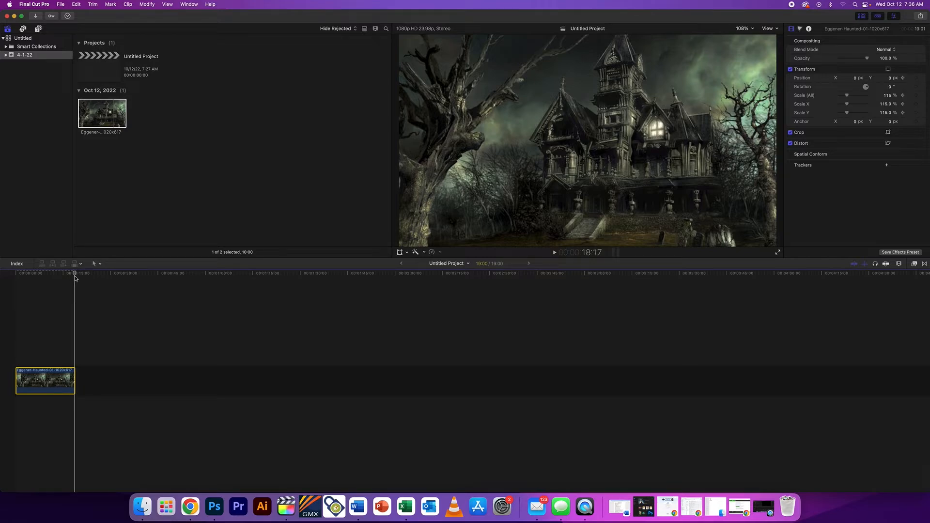
drag(848, 97, 819, 81)
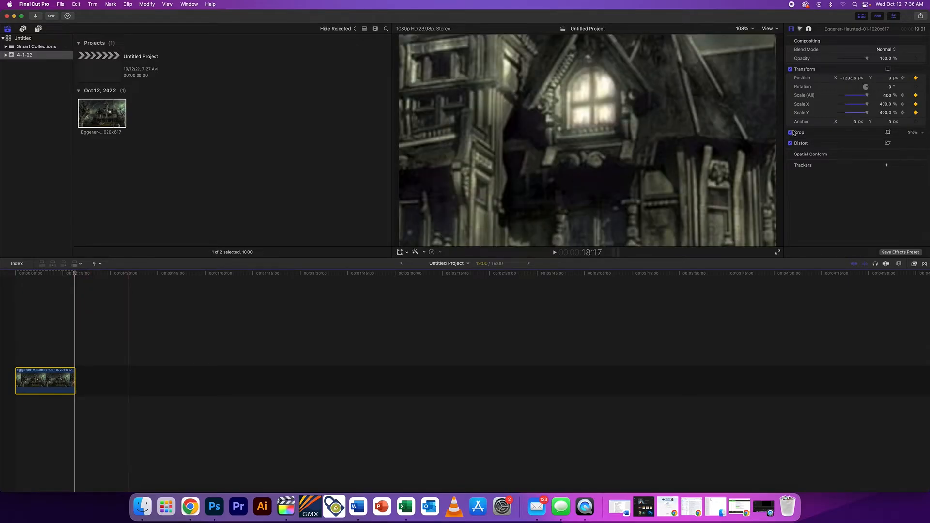
drag(890, 79, 887, 90)
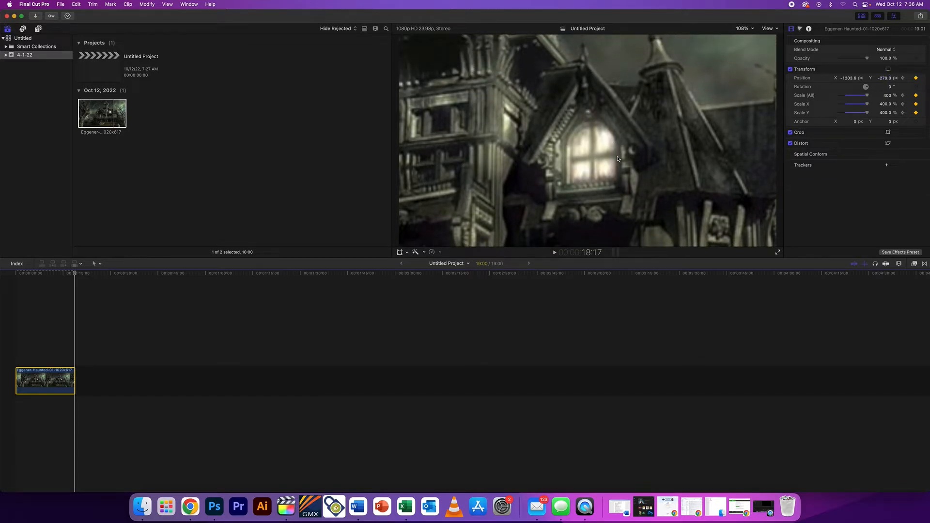
Play the zoom-in towards the lit window from the beginning of the clip.
drag(75, 273, 1, 268)
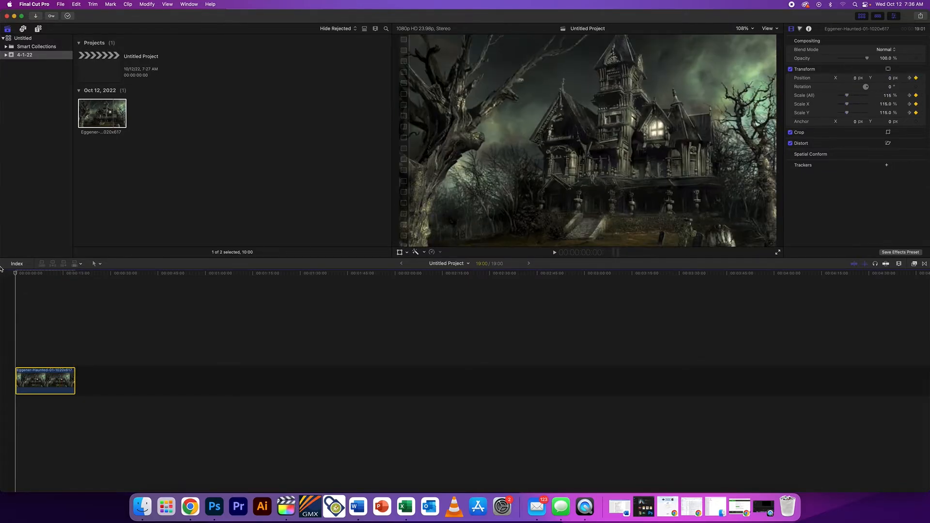
key(space)
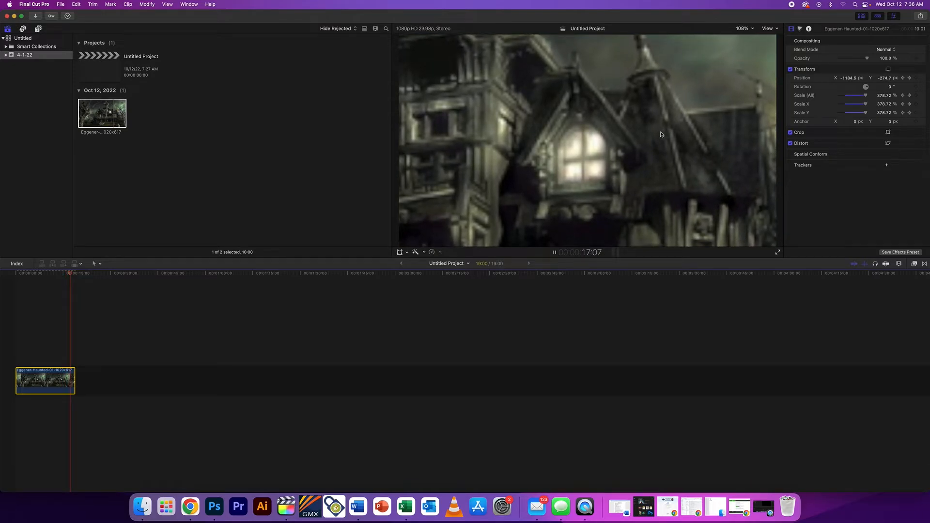
key(space)
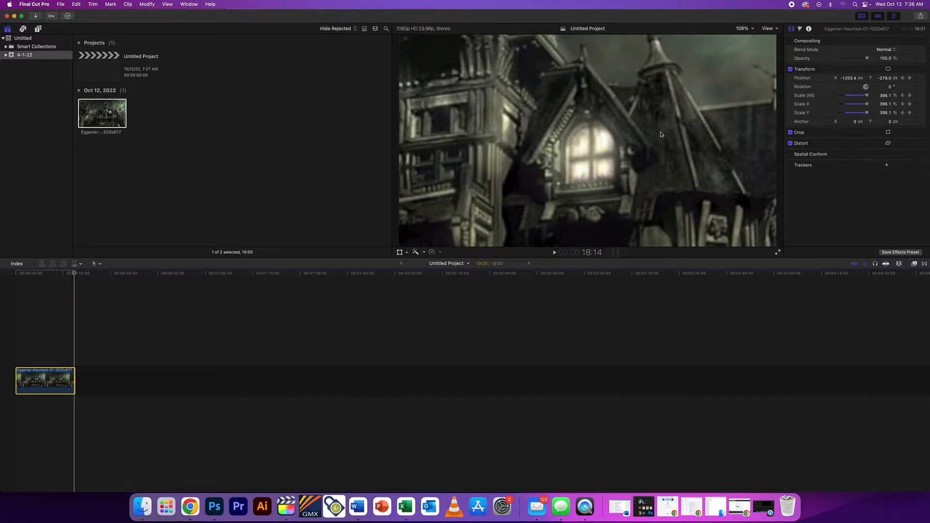
Undo the zoom-in scale, position and keyframe changes, and return the playhead to the start.
key(super+z)
key(super+z)
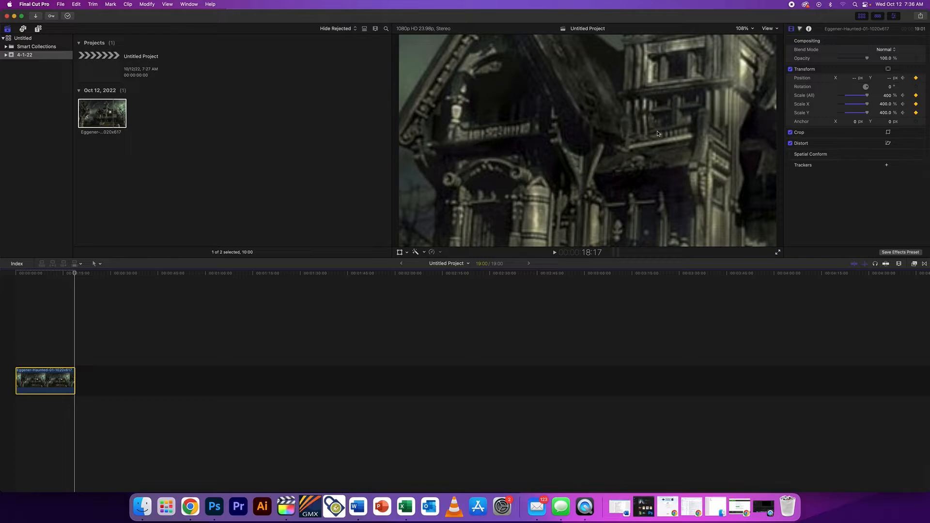
key(super+z)
drag(73, 274, 1, 279)
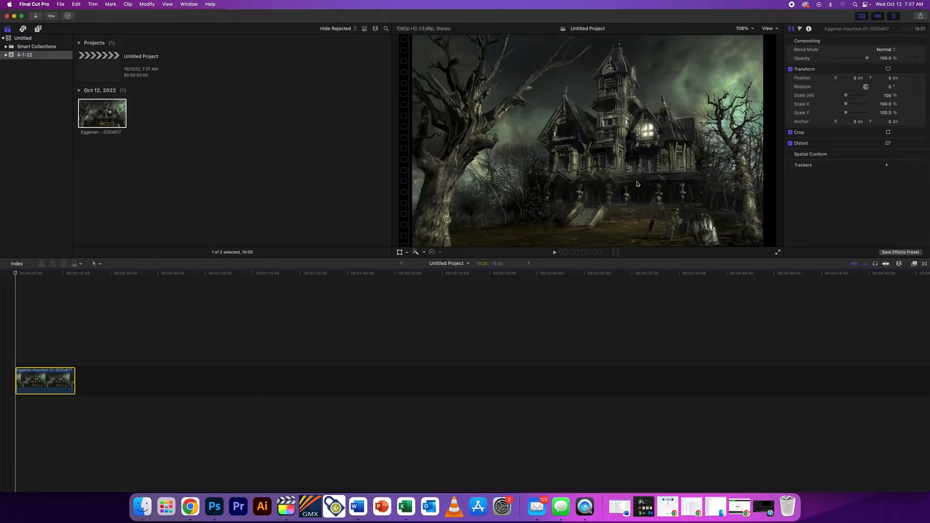
At the clip's start, scale it to 195%, position it at X 751.6 px, Y 90.0 px, and add a Position keyframe.
drag(846, 99, 892, 29)
drag(887, 78, 887, 106)
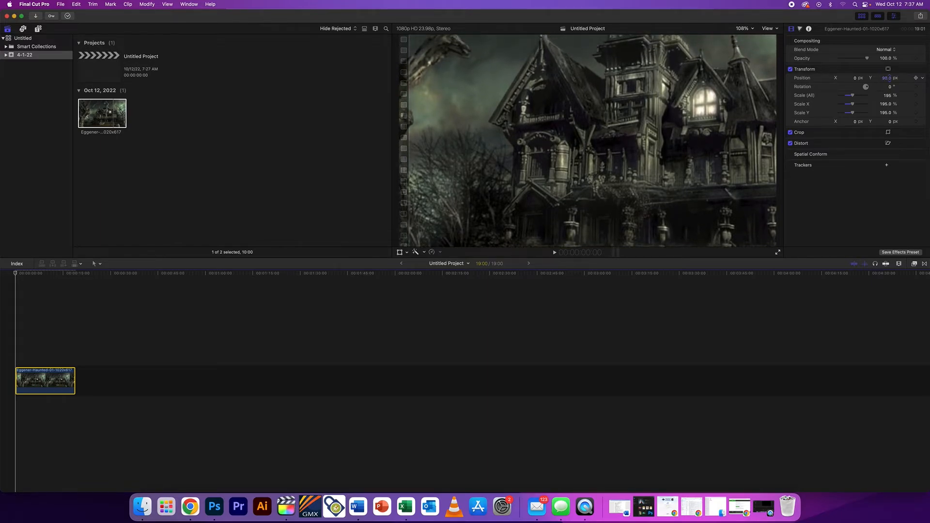
click(854, 79)
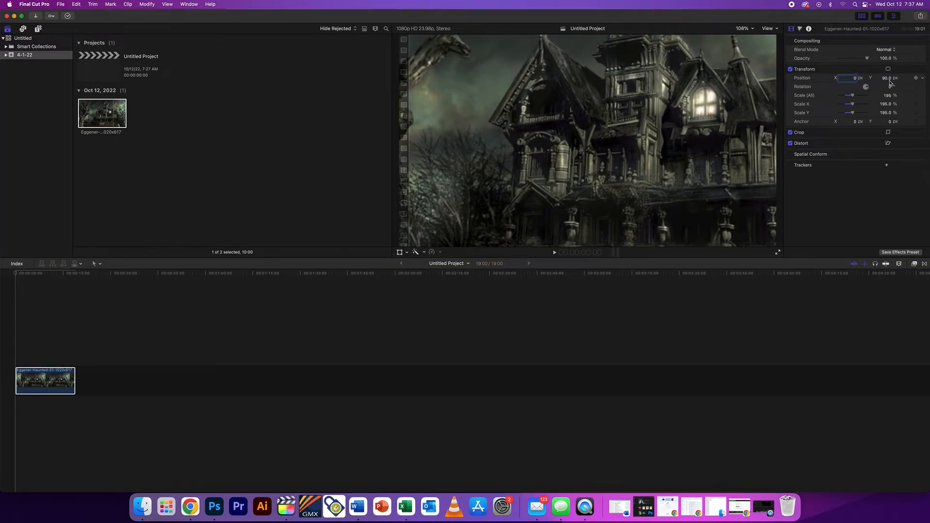
mouse_move(855, 80)
mouse_down()
mouse_move(855, 90)
mouse_move(855, 37)
mouse_move(855, 79)
mouse_up()
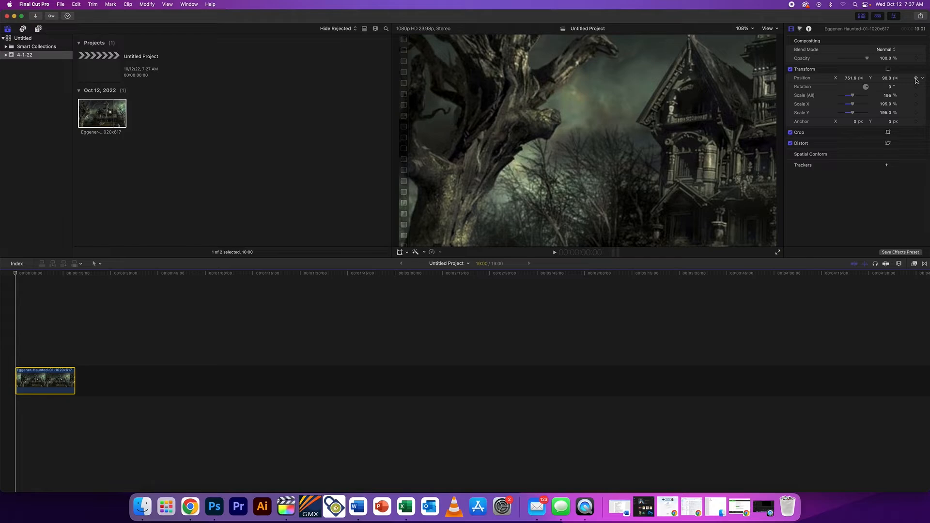
At 18:12, set the clip's X position to -417.4 px to pan across to the house, and play the move.
drag(31, 273, 74, 275)
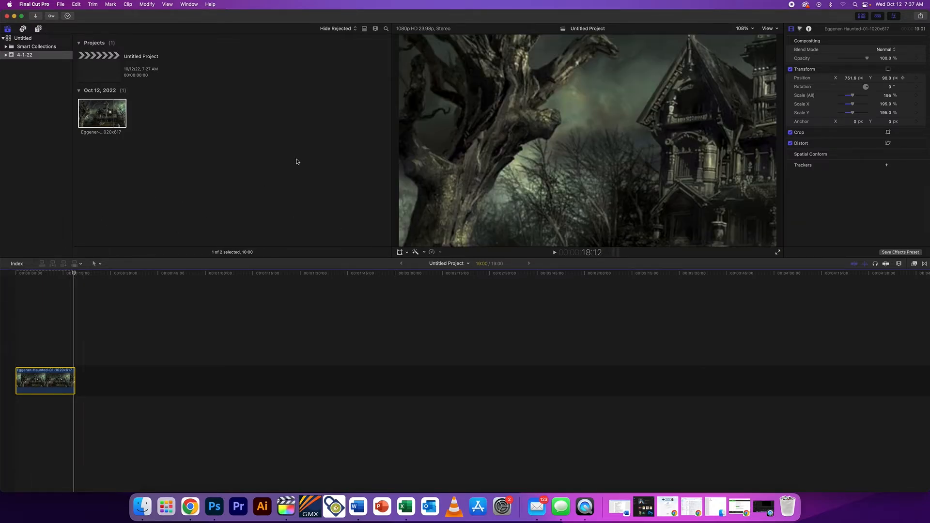
drag(851, 82, 763, 82)
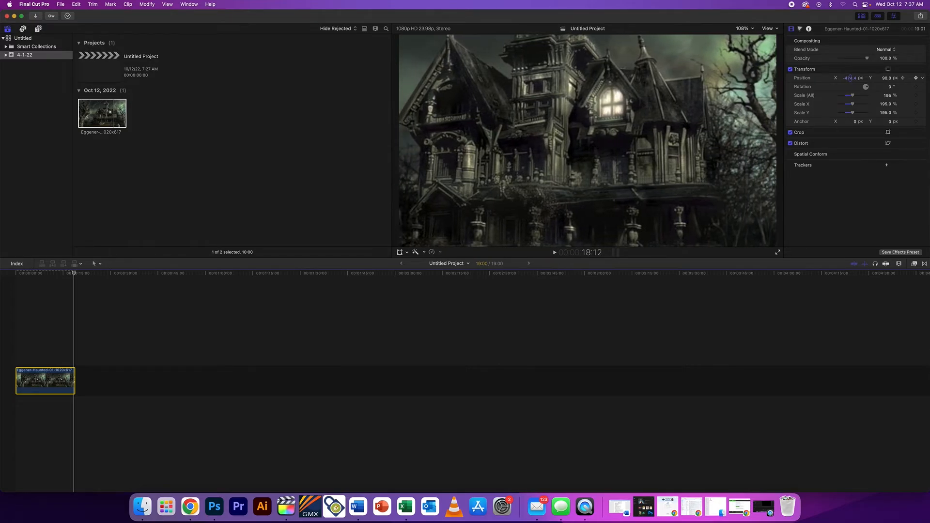
key(space)
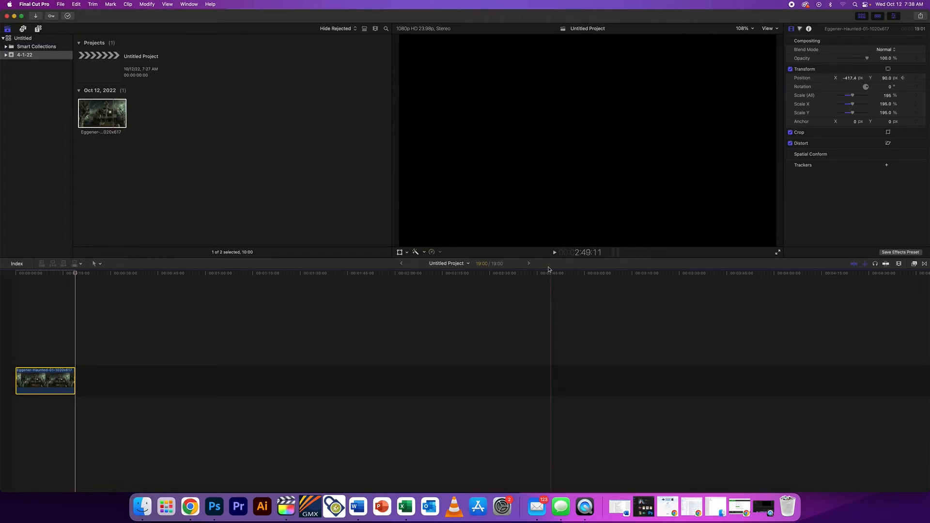
Add a Basic Title above the start of the clip and change its text to "The Haunted House".
click(38, 29)
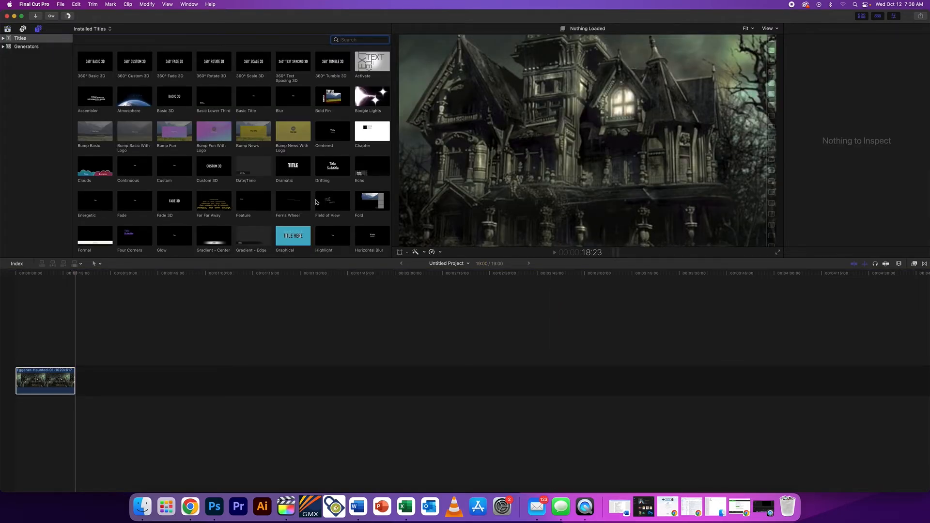
click(257, 100)
drag(257, 100, 51, 364)
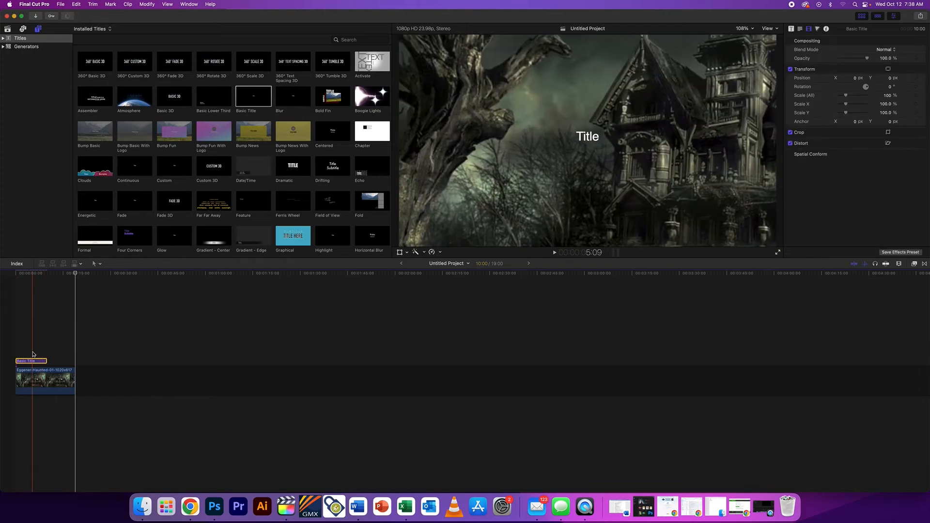
double_click(30, 361)
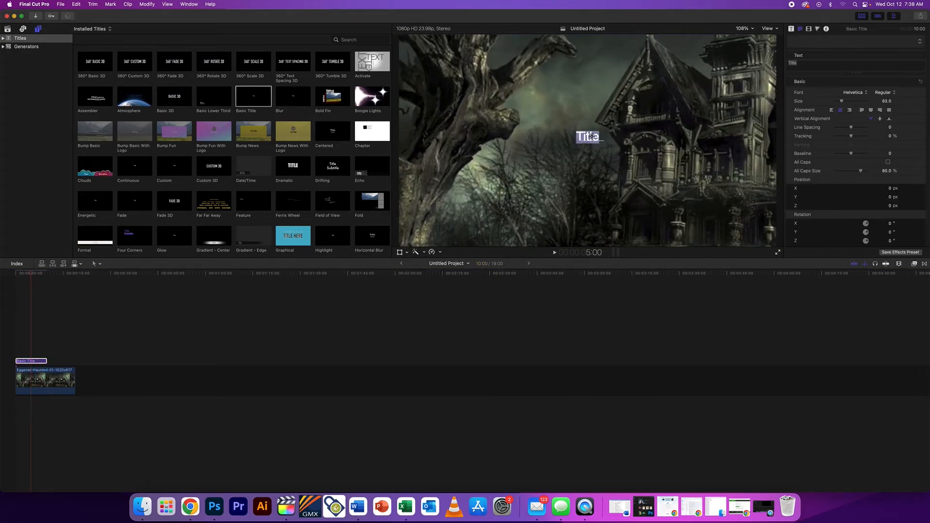
text(The Hau)
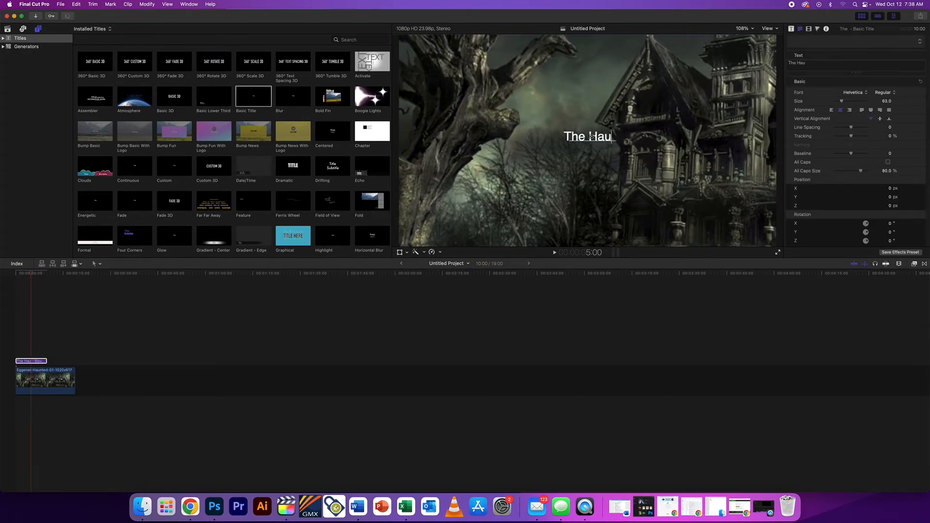
text(nted House)
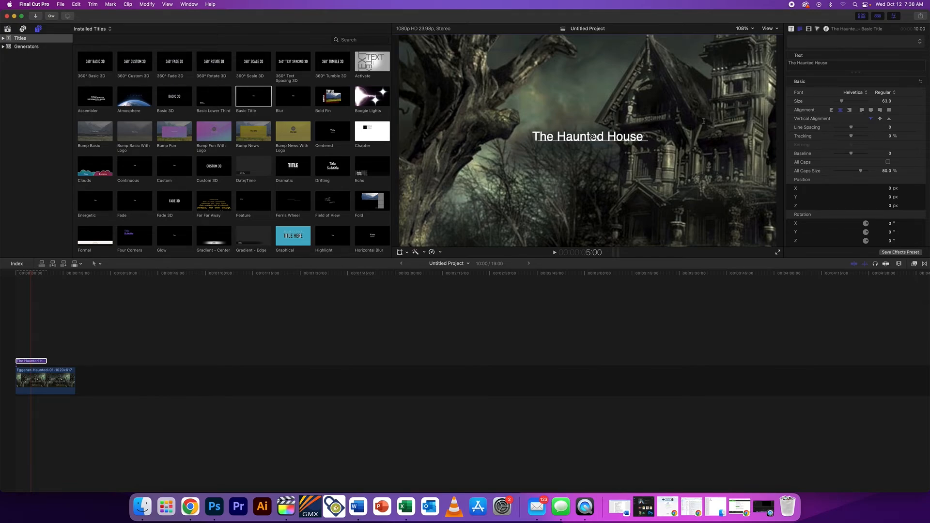
Keyframe the title's Scale (All) at its start and set it to 400% at 9:07.
drag(31, 274, 15, 274)
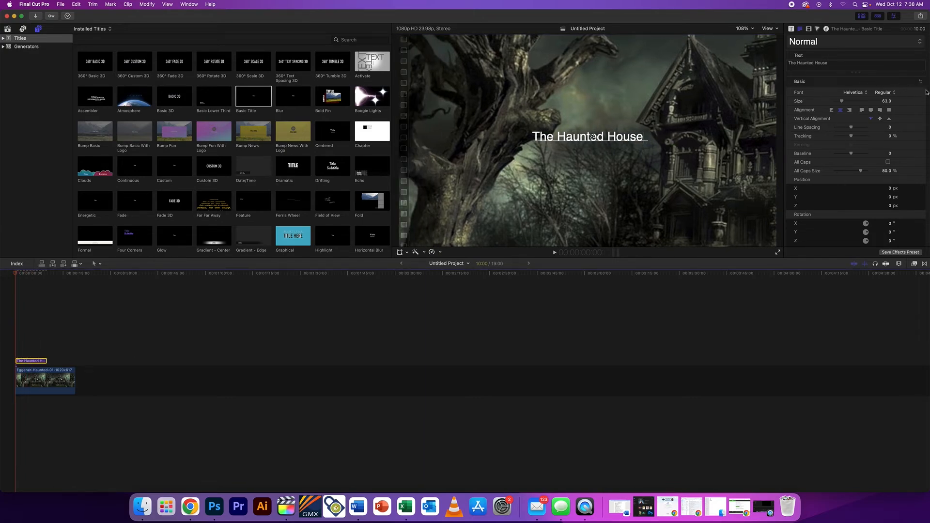
click(791, 28)
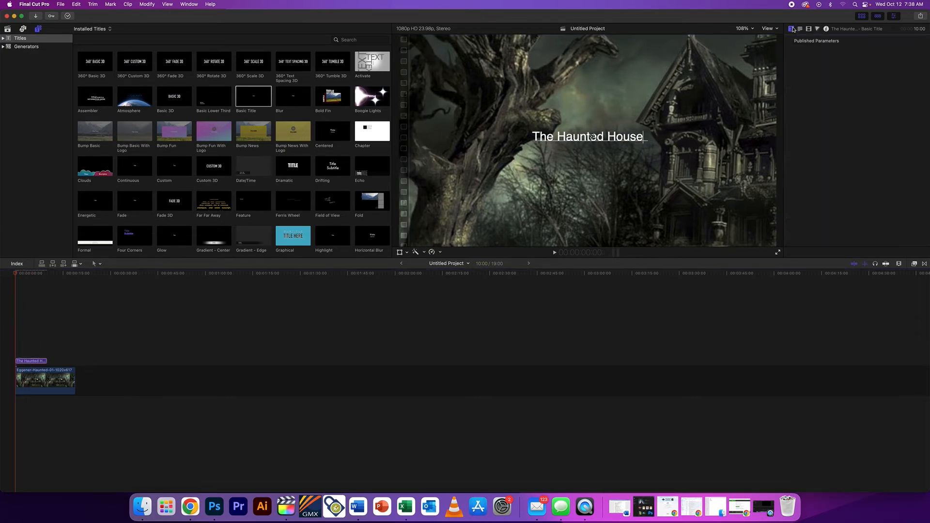
scroll(848, 163, down, 5)
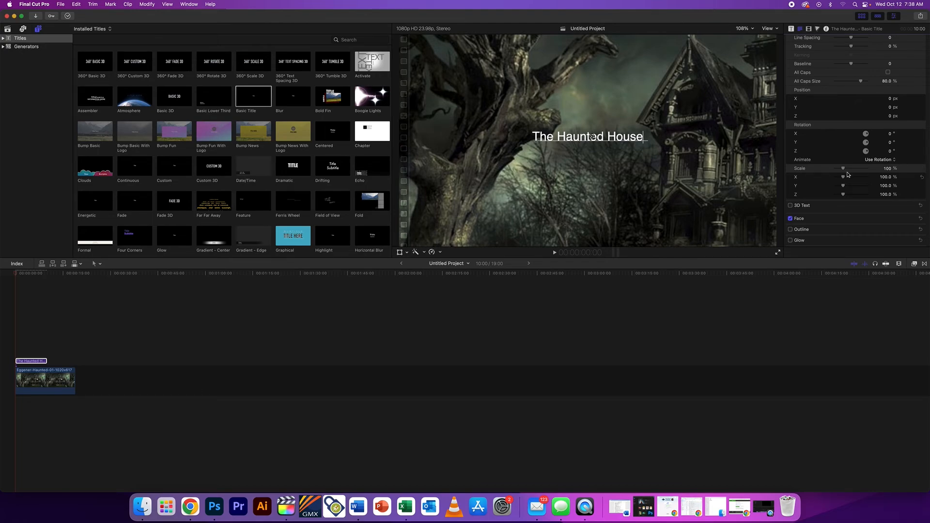
click(808, 29)
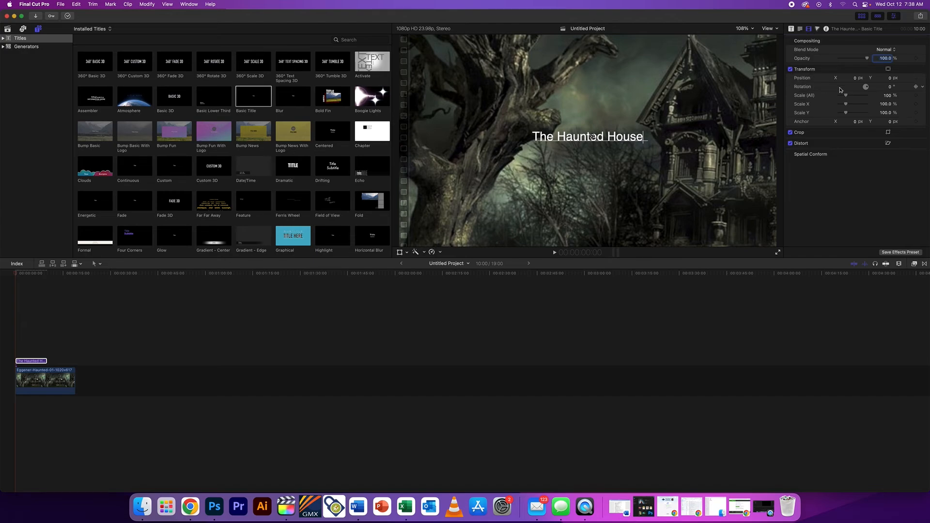
click(916, 96)
drag(19, 274, 46, 276)
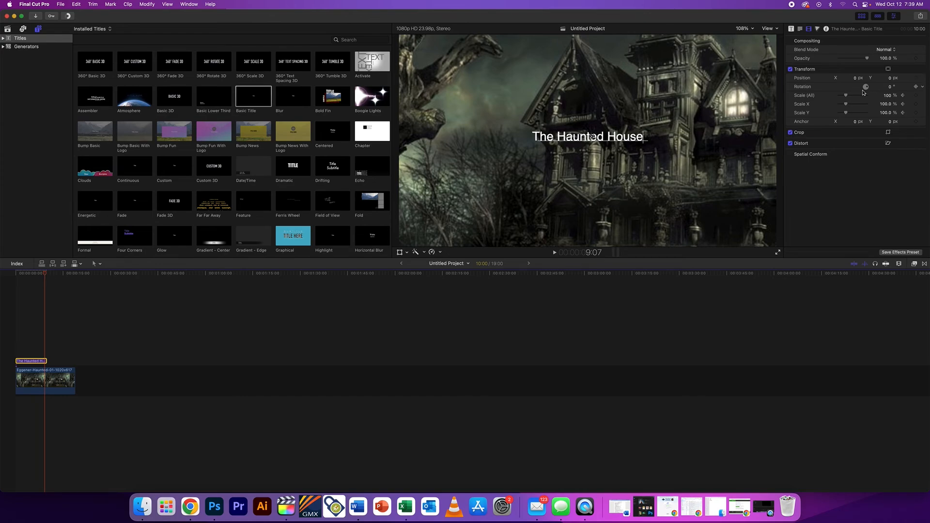
drag(846, 96, 868, 96)
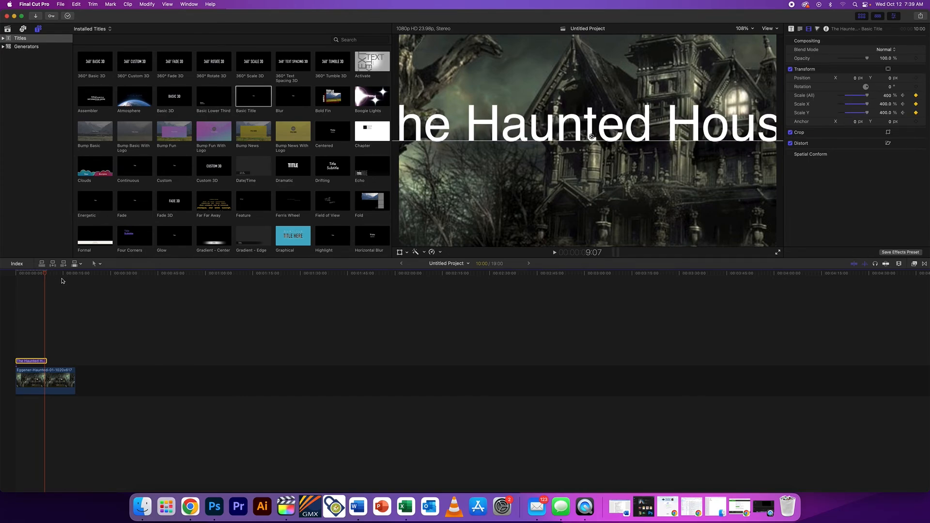
Play the title's scale animation from the beginning of the timeline.
drag(42, 276, 6, 276)
key(space)
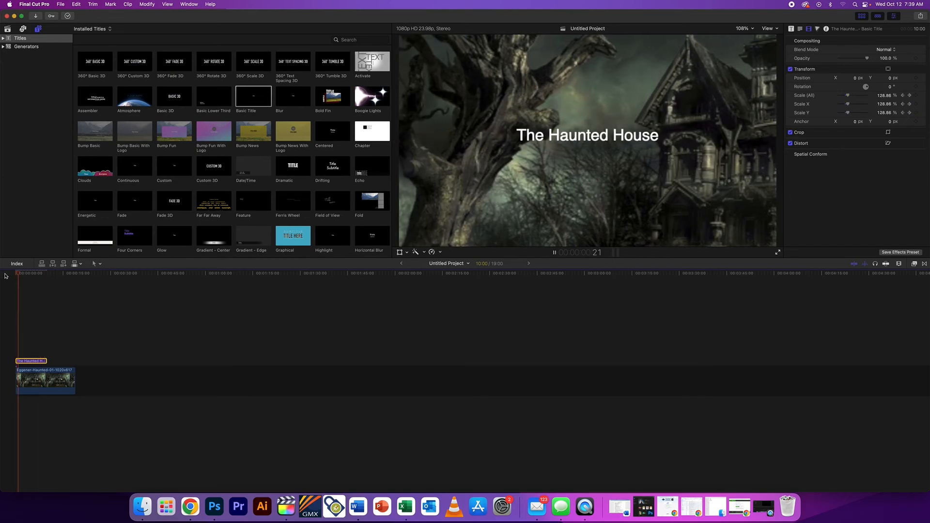
key(space)
Keyframe the title's Opacity at its start and reduce it to 0% at 9:10 for a fade-out.
drag(36, 273, 3, 275)
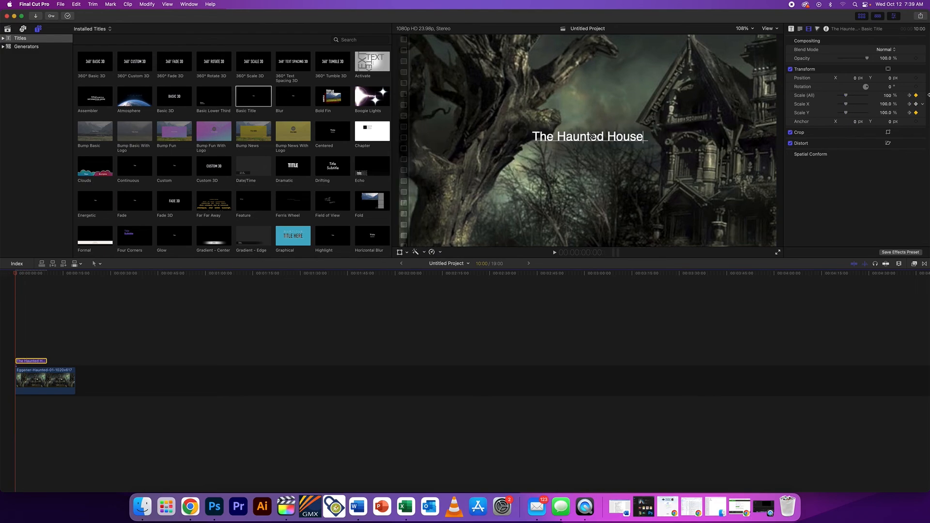
click(916, 58)
key(space)
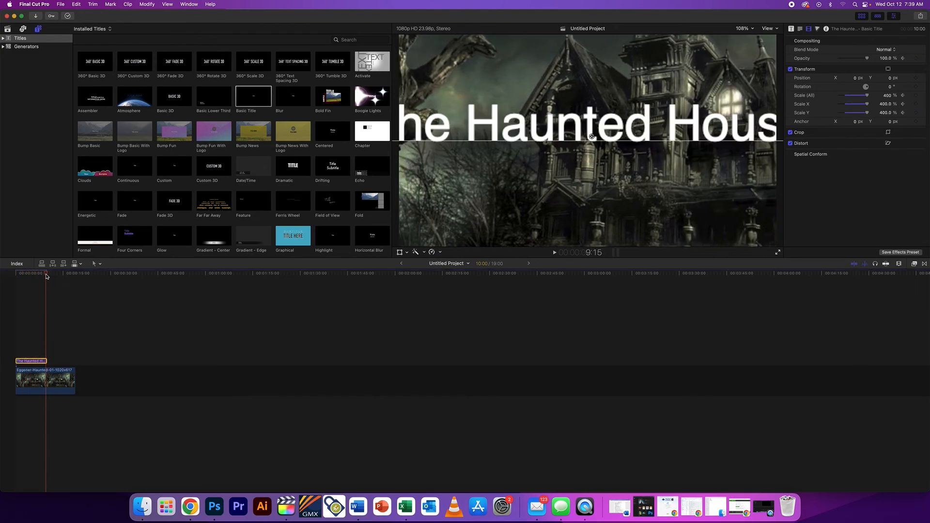
drag(848, 59, 801, 61)
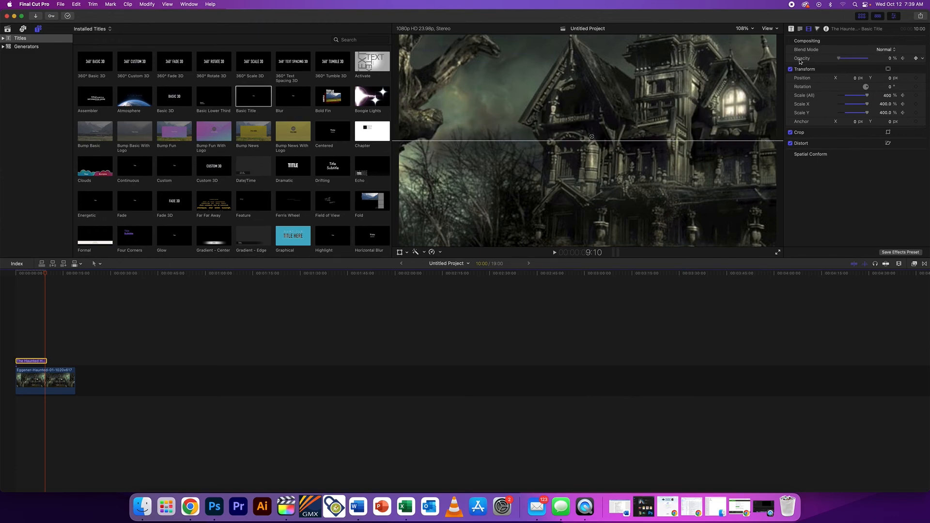
Play the growing and fading title over the panning image from near the start, stopping after the title ends.
click(18, 273)
key(space)
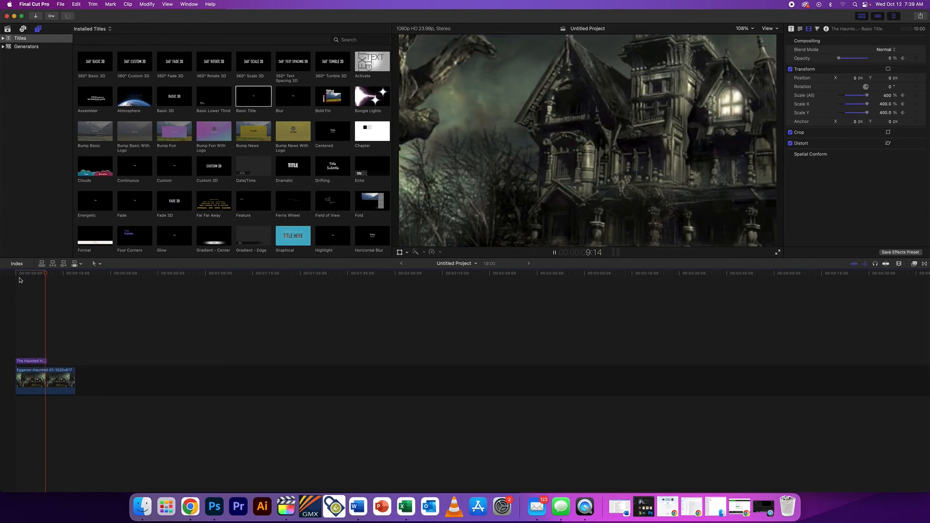
key(space)
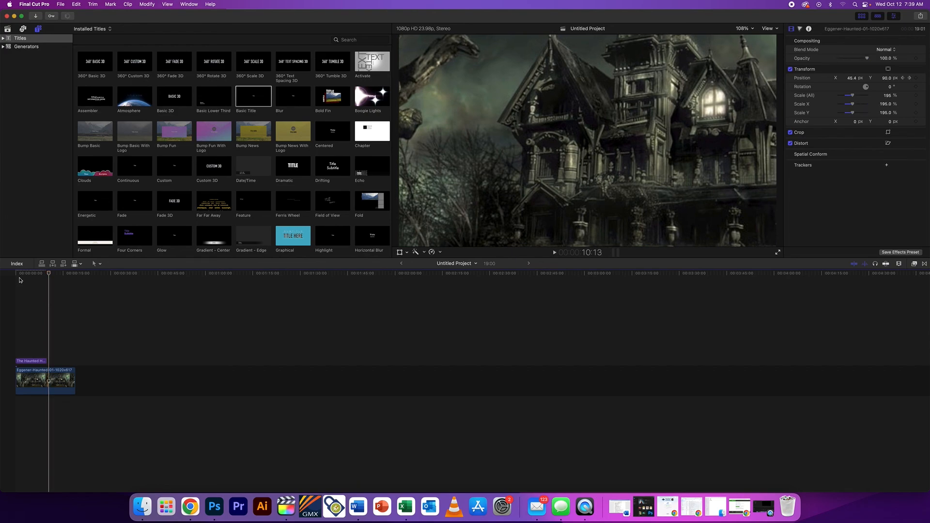